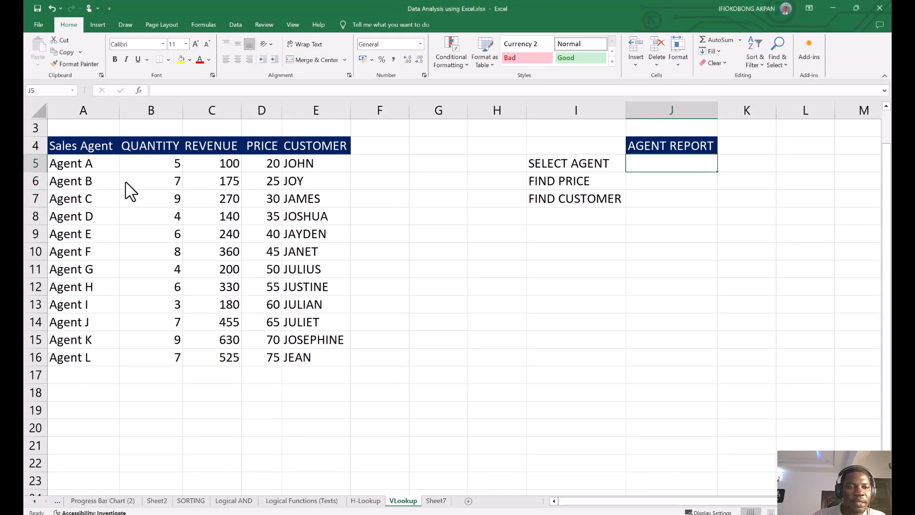
scroll(125, 185, up, 1)
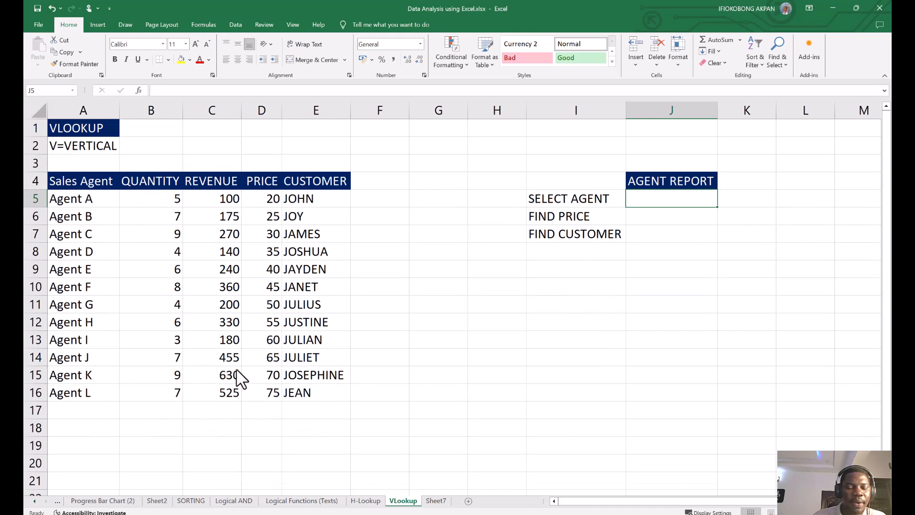
click(84, 212)
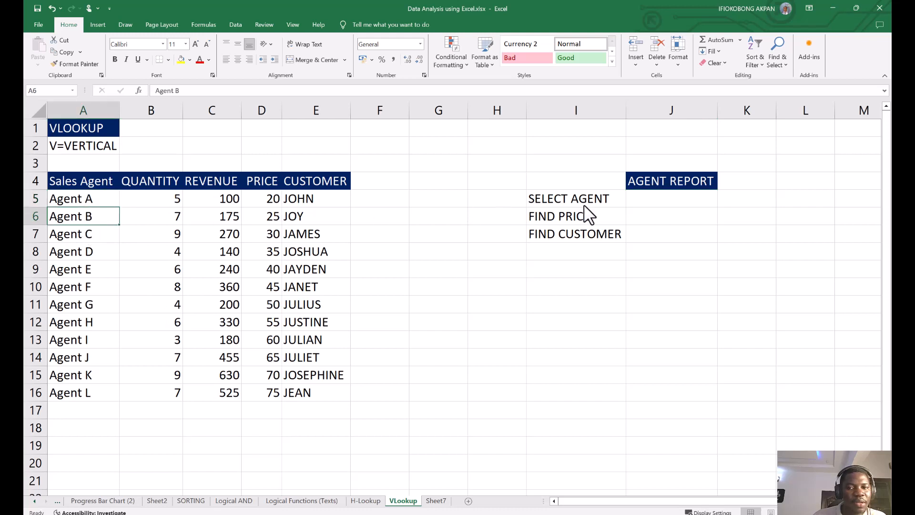
click(668, 204)
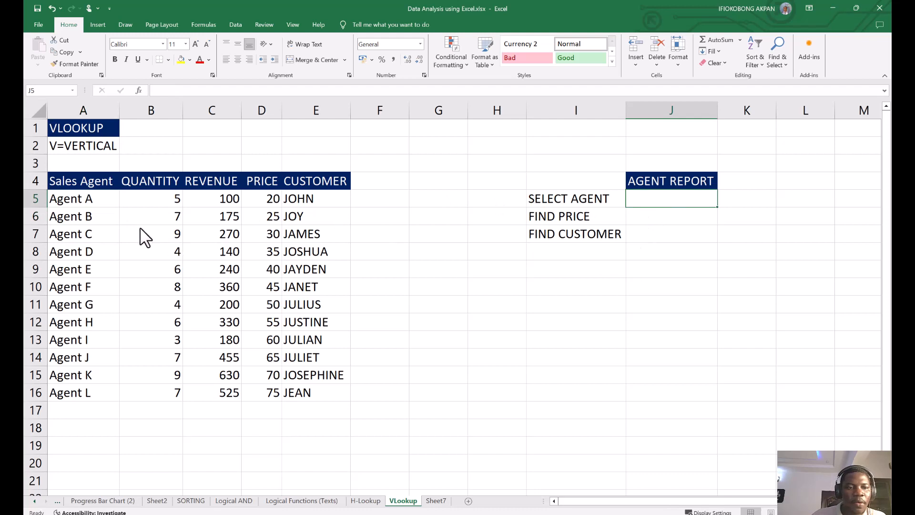
drag(94, 202, 98, 394)
click(102, 411)
click(687, 203)
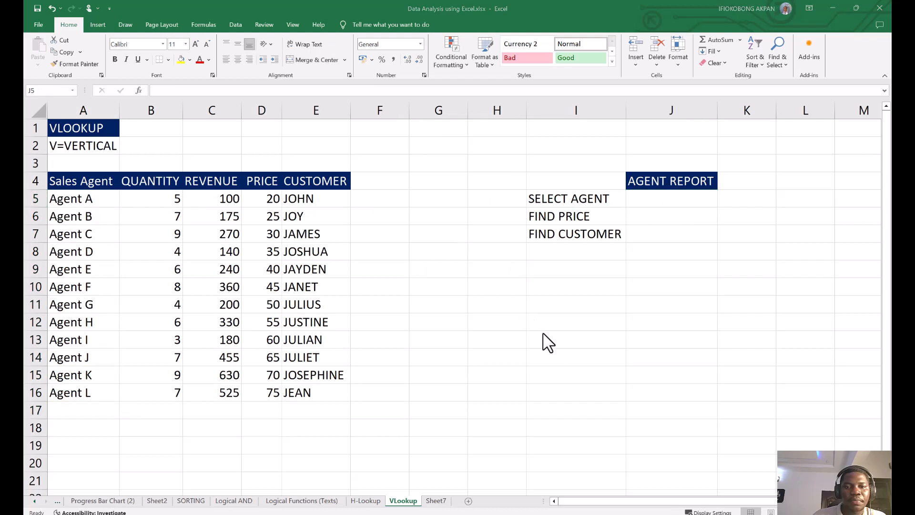
Add a list data validation to the SELECT AGENT cell J5, using the sales agent names in A5:A16 as the source.
click(663, 197)
click(670, 207)
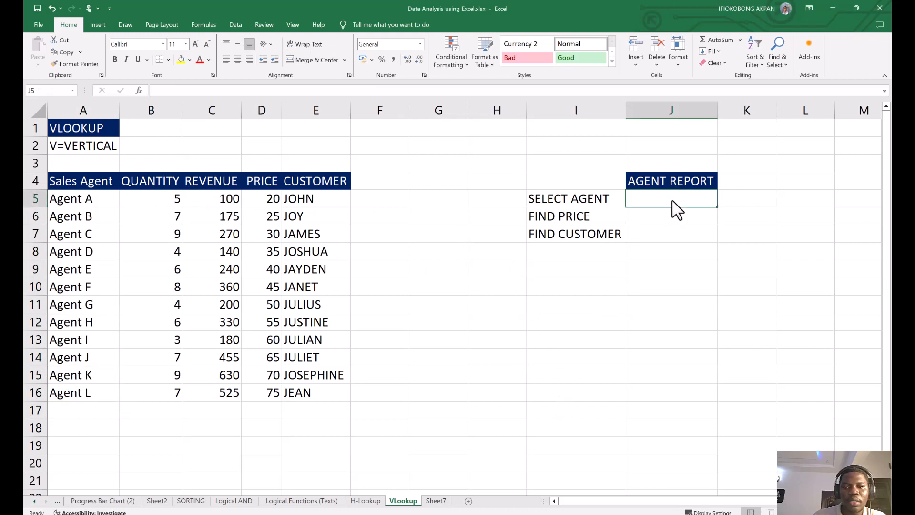
click(235, 25)
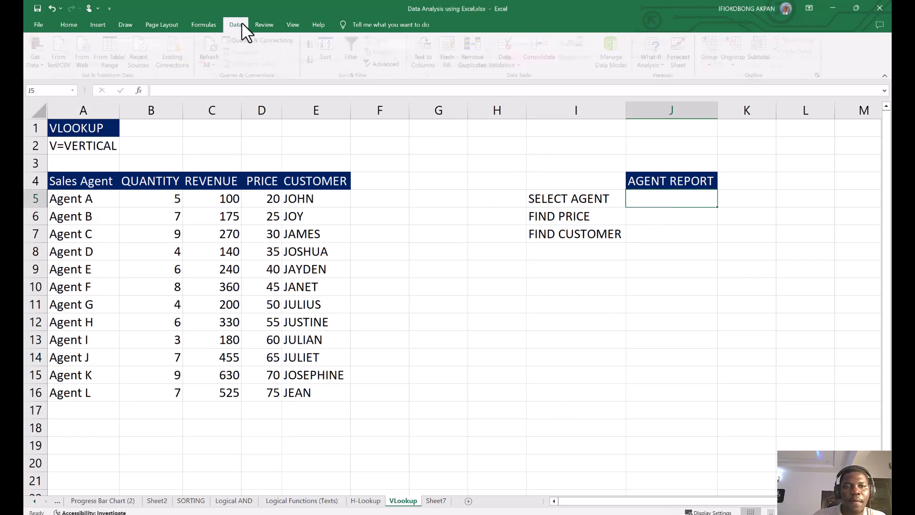
click(523, 63)
click(520, 78)
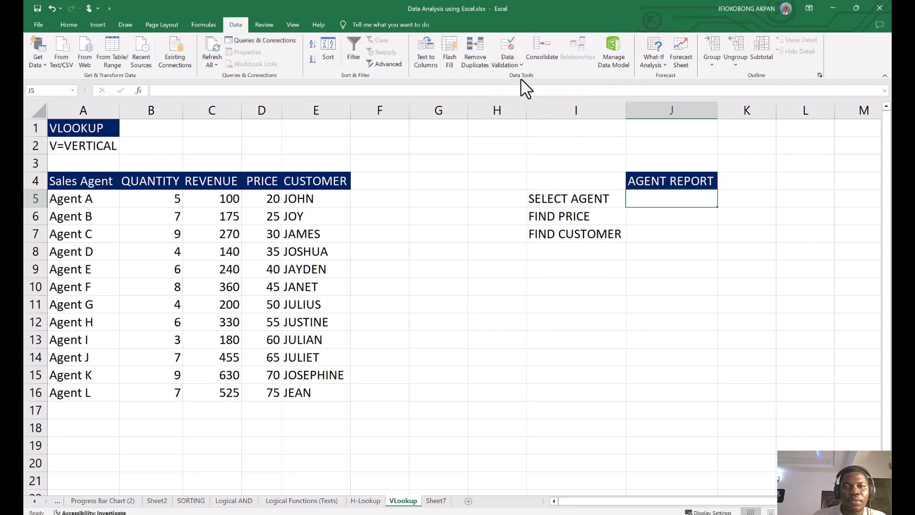
drag(450, 167, 479, 109)
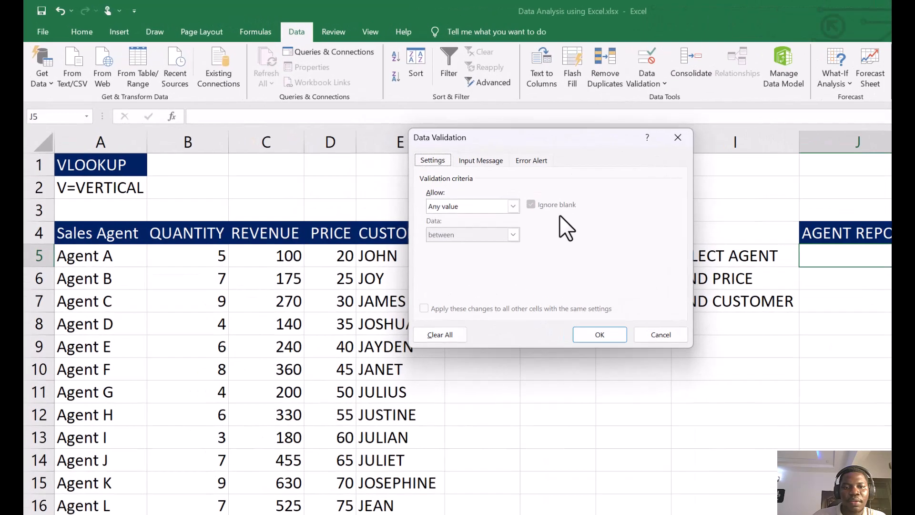
click(599, 243)
click(535, 291)
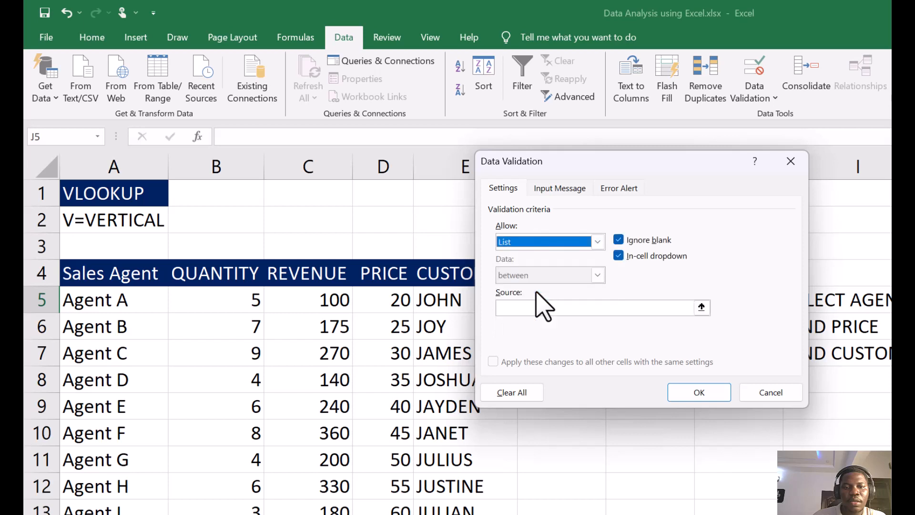
click(702, 308)
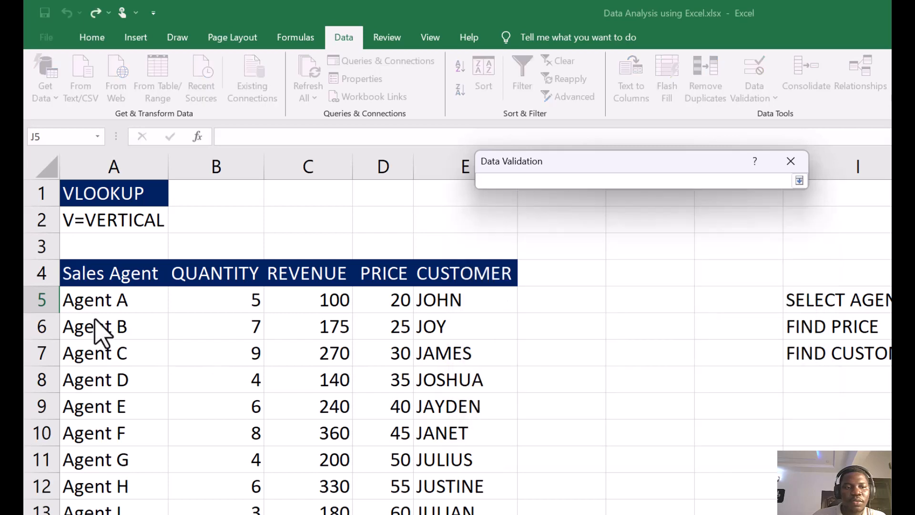
drag(90, 301, 96, 512)
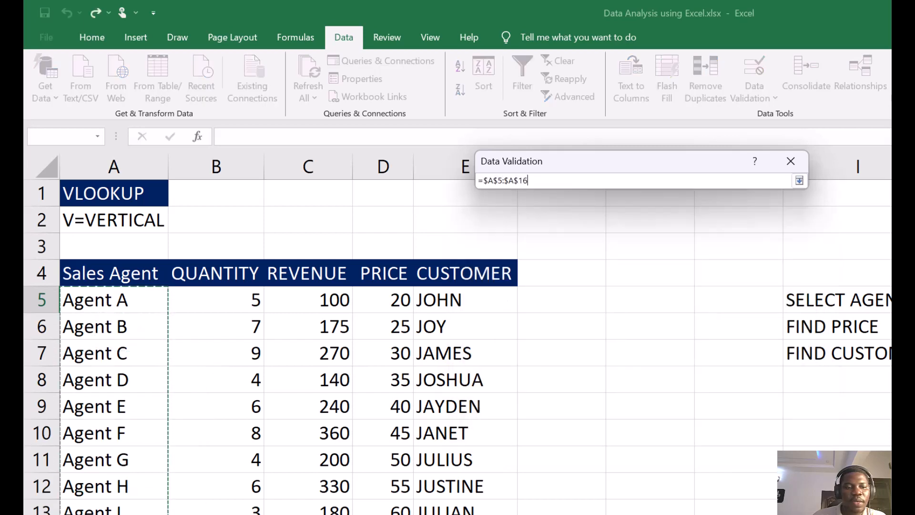
click(800, 181)
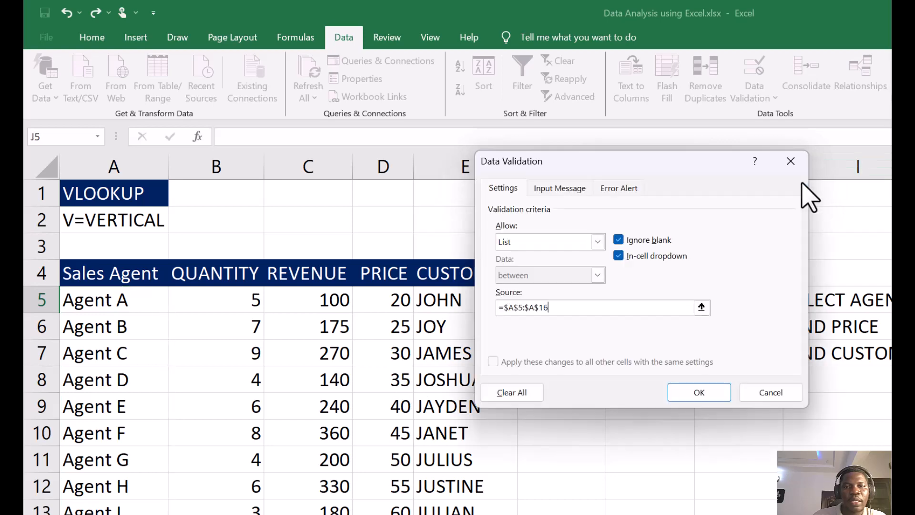
click(710, 392)
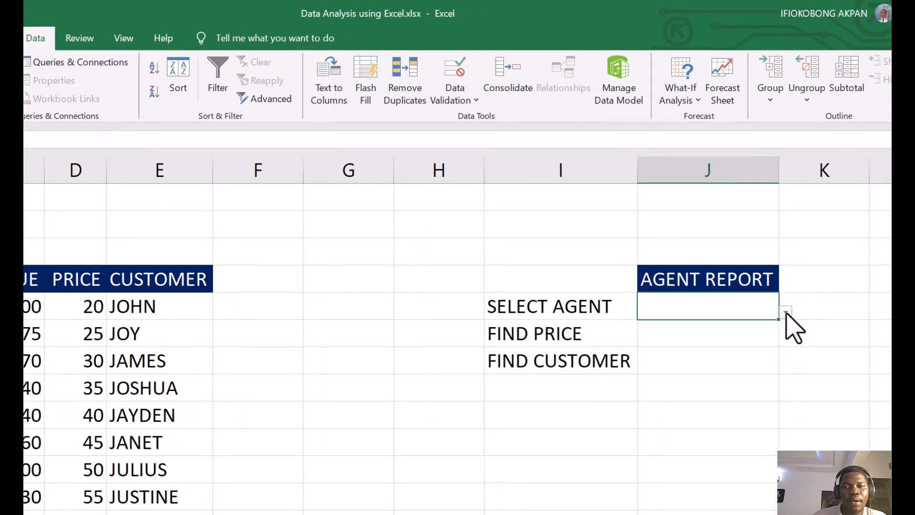
Look through the agent choices for cell J5 and choose Agent A.
click(786, 313)
scroll(774, 429, down, 2)
drag(773, 430, 781, 383)
click(810, 313)
click(785, 313)
click(699, 332)
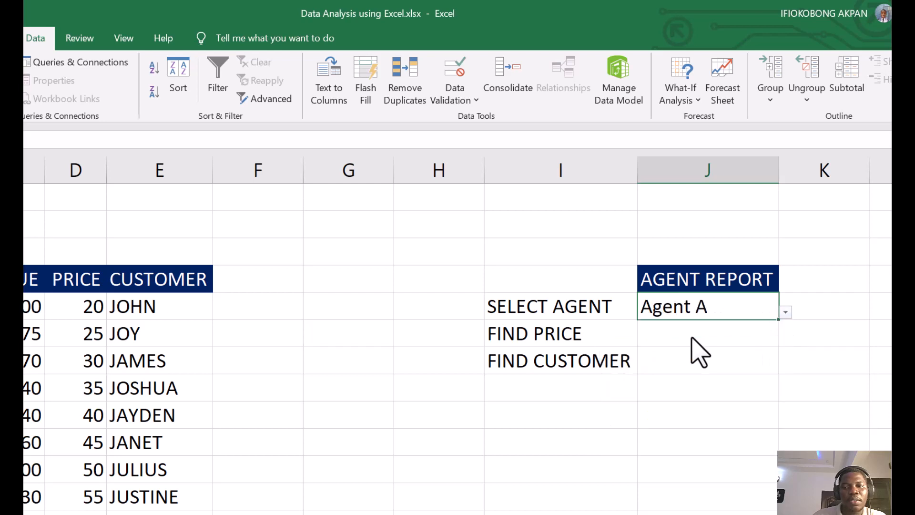
Enter =VLOOKUP(J5,A5:E16,4,FALSE) in the FIND PRICE cell J6.
click(717, 324)
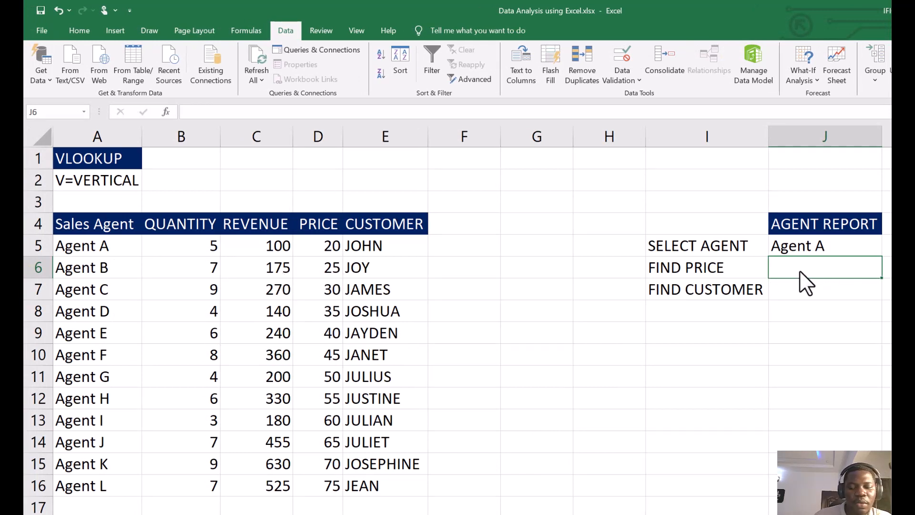
text(=)
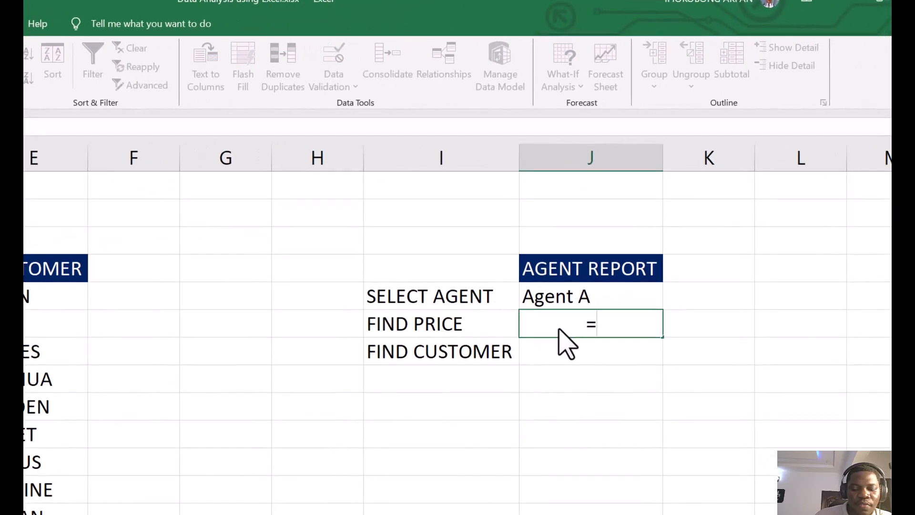
text(vlu)
key(BackSpace)
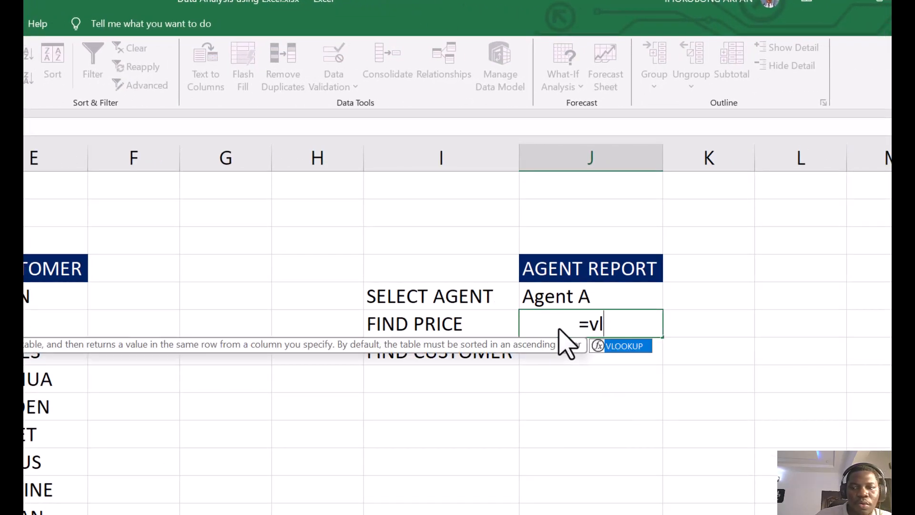
double_click(627, 347)
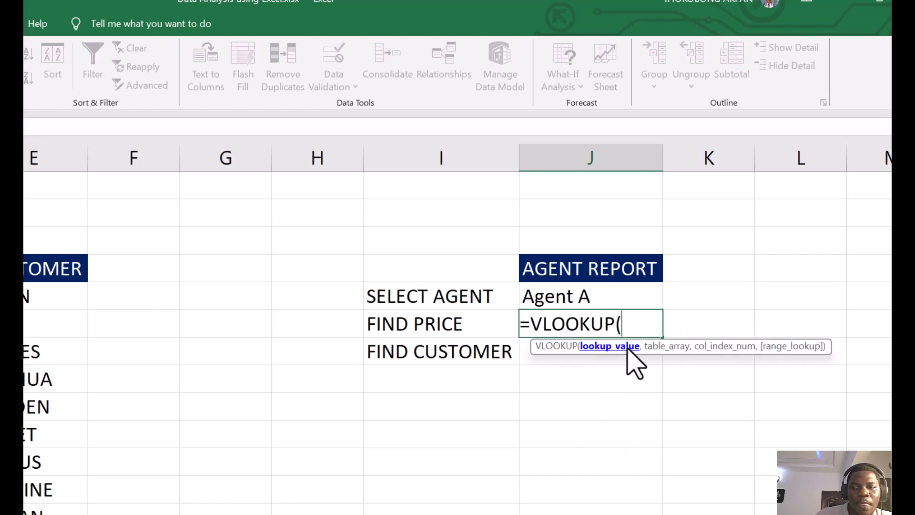
click(574, 300)
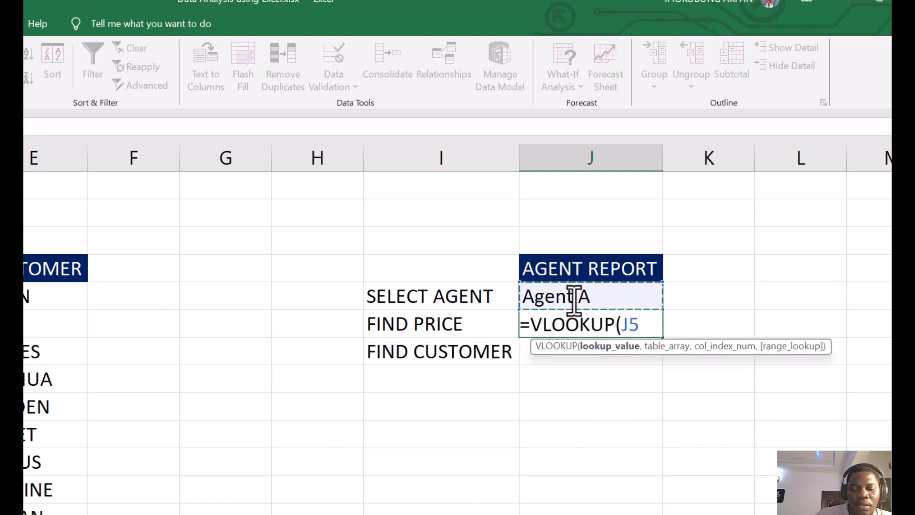
text(,)
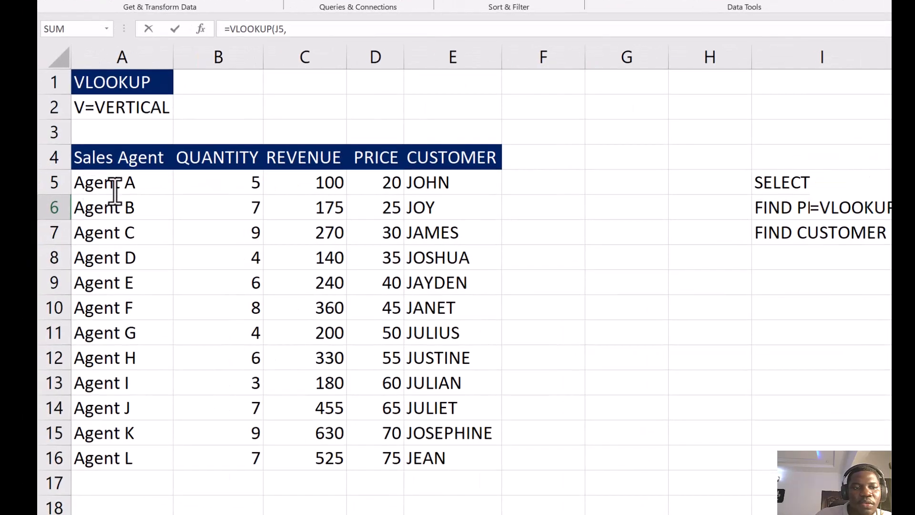
drag(115, 191, 490, 462)
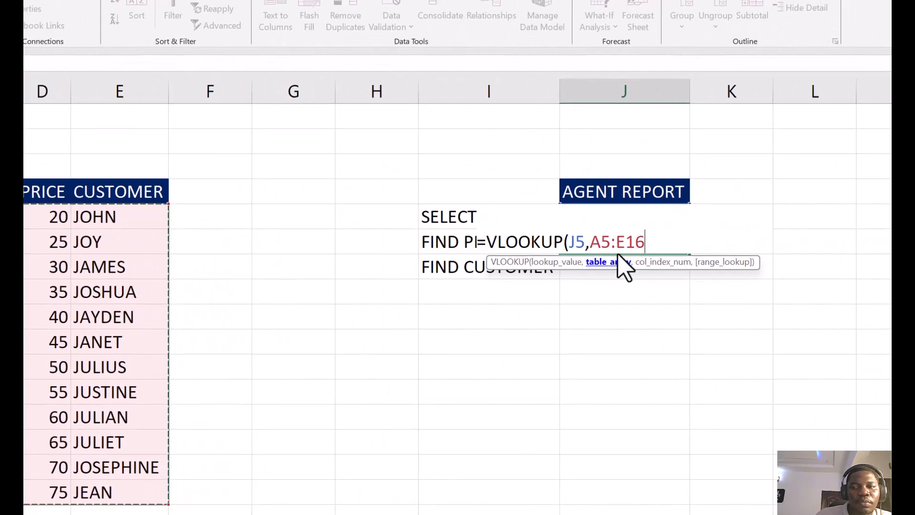
text(,)
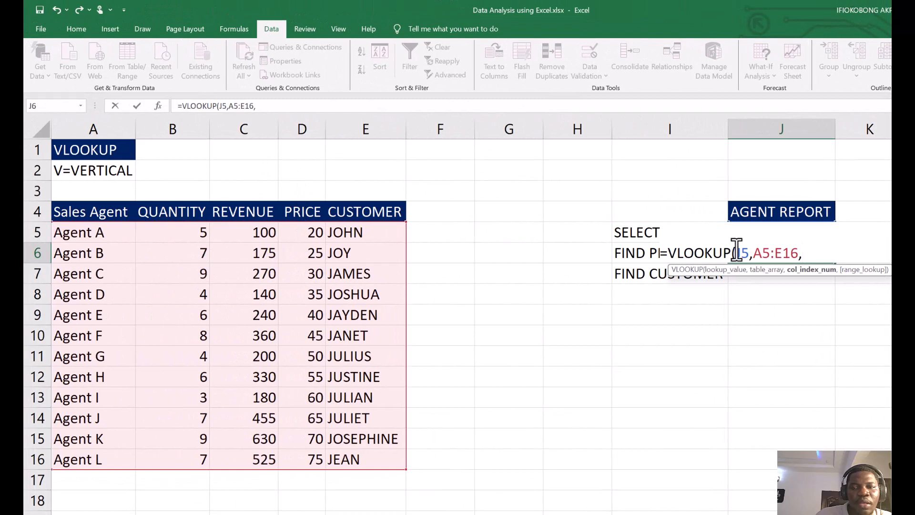
text(4,fals)
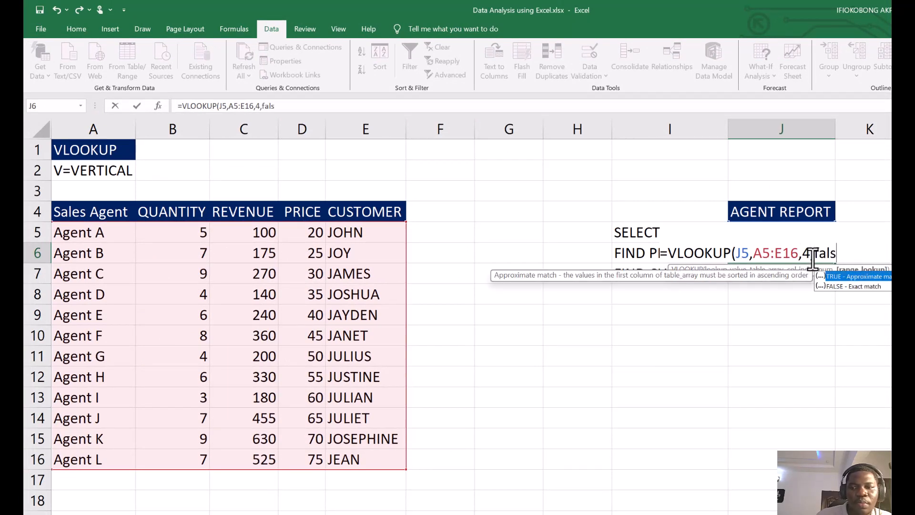
text(e))
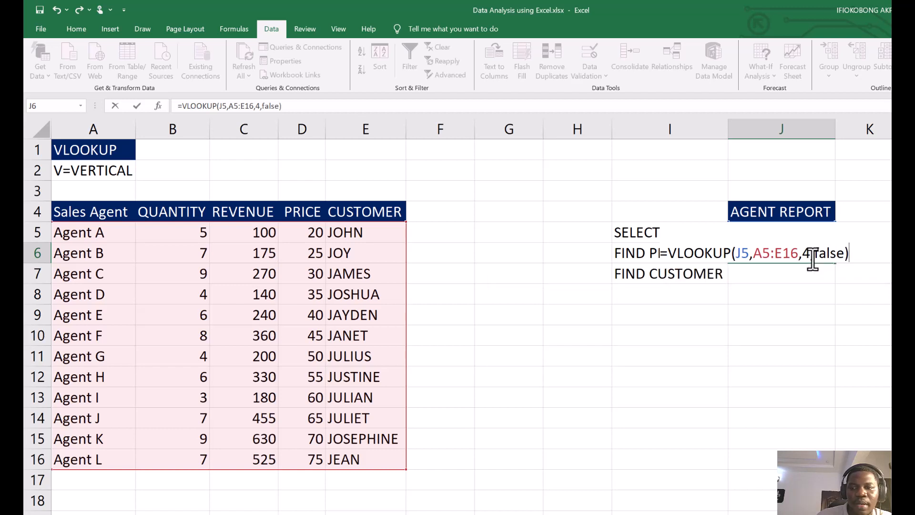
key(Return)
click(787, 313)
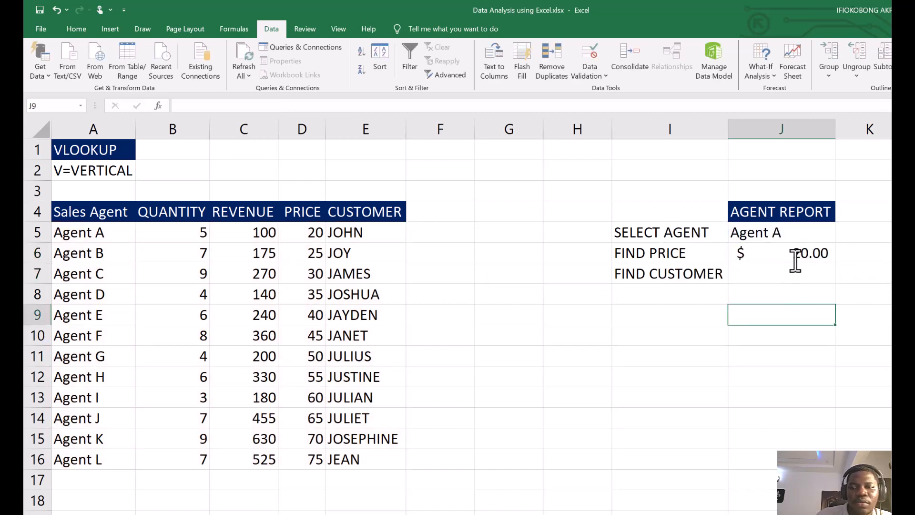
Clear the formatting of the FIND PRICE cell J6 while keeping its formula.
click(796, 261)
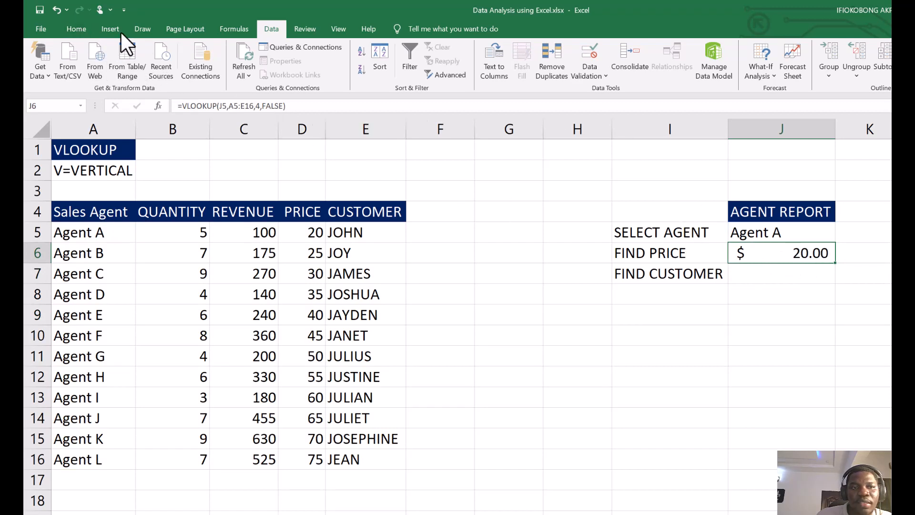
click(88, 28)
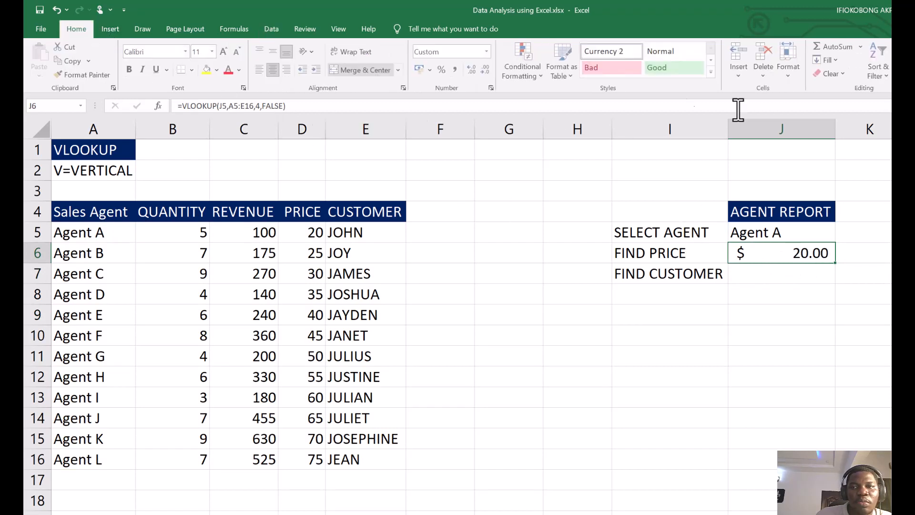
click(835, 74)
click(861, 106)
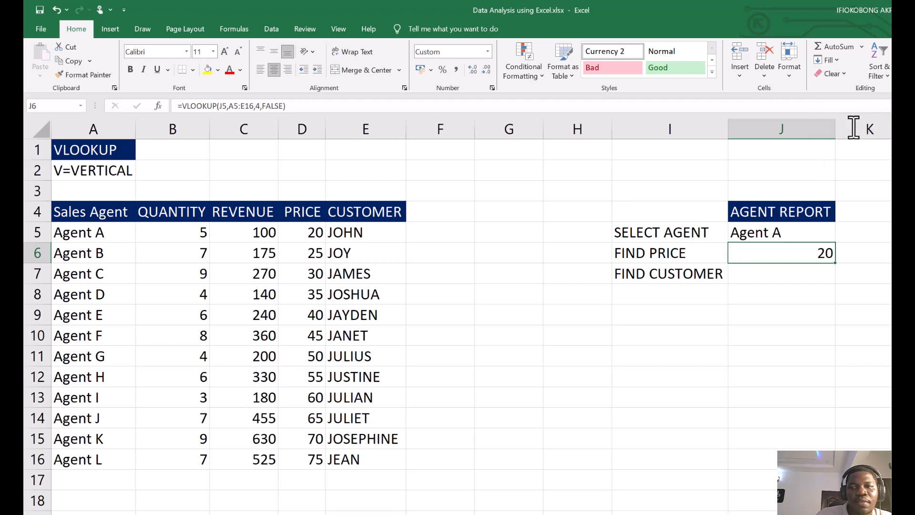
Apply the $ English (United States) accounting format to the FIND PRICE cell J6.
click(804, 279)
click(812, 254)
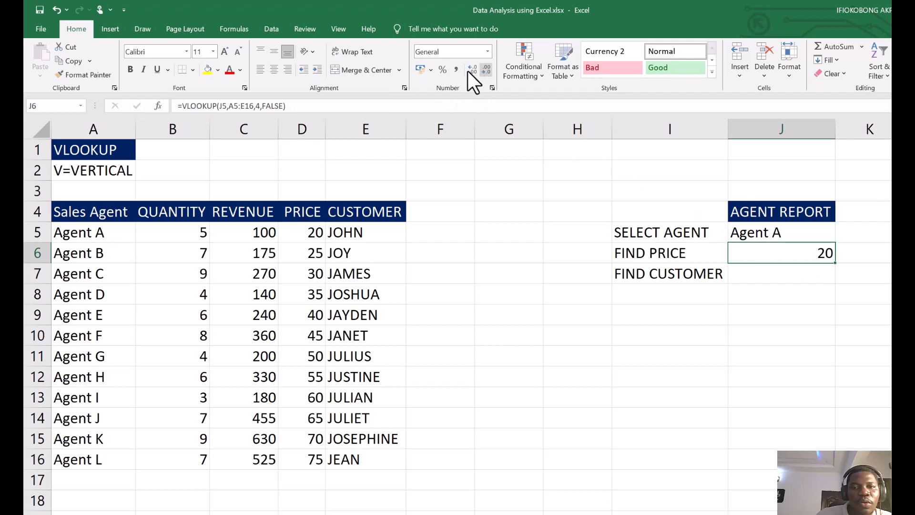
click(430, 71)
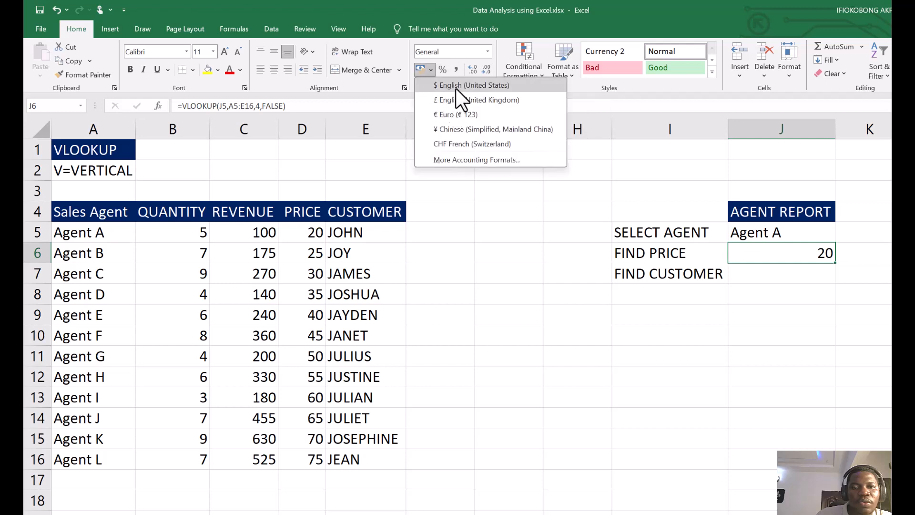
click(444, 94)
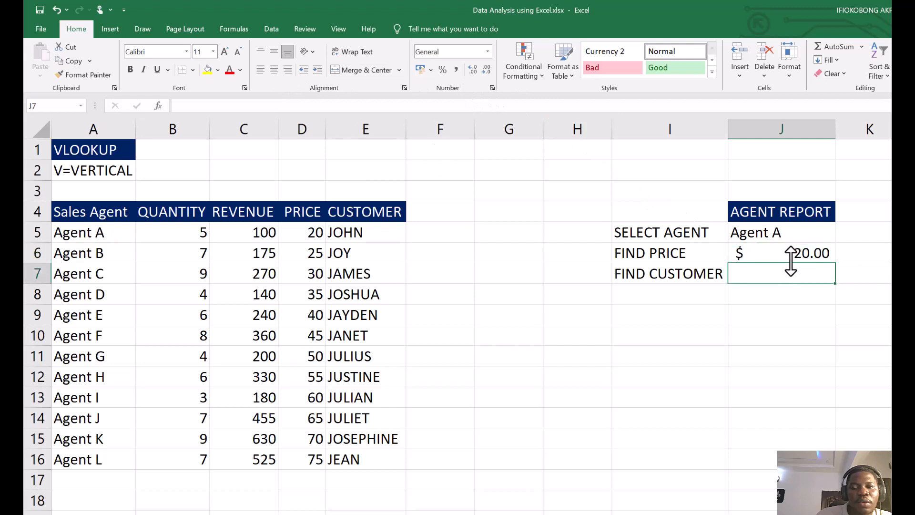
click(778, 293)
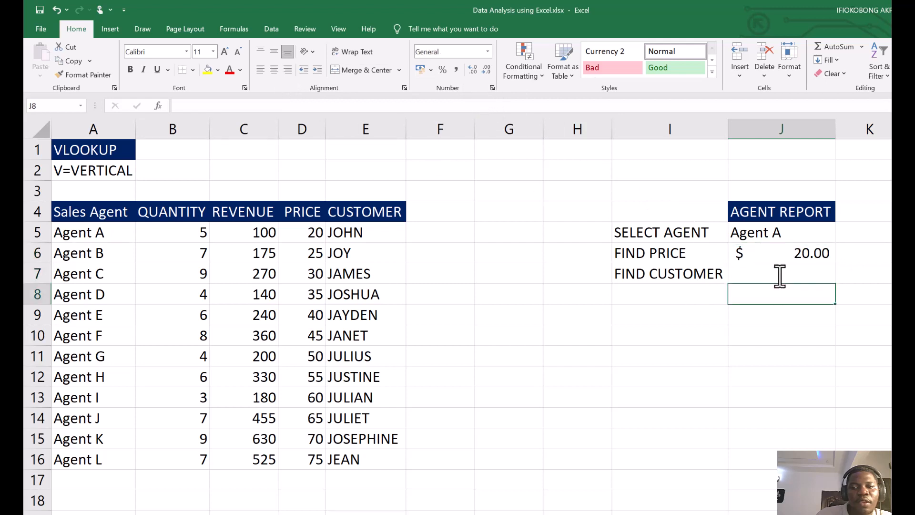
click(781, 276)
click(784, 256)
double_click(784, 256)
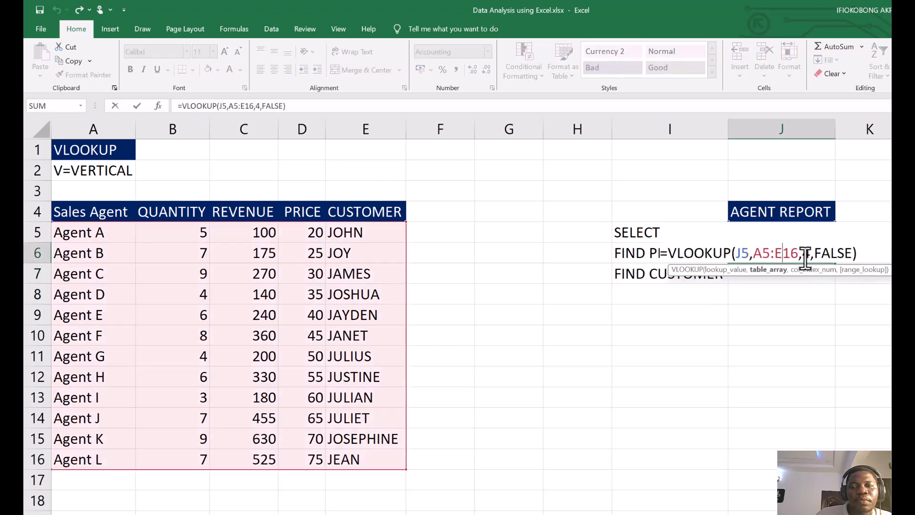
key(Escape)
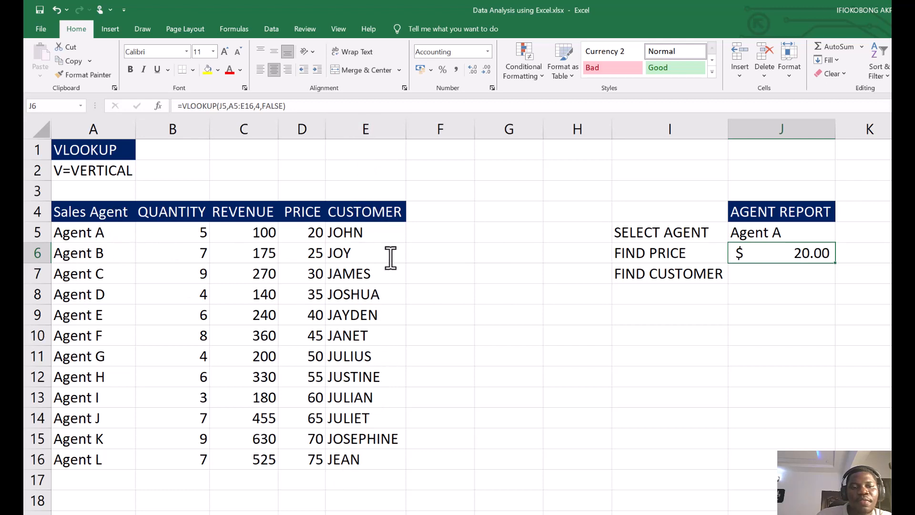
Copy the VLOOKUP formula text from the FIND PRICE cell J6 into the FIND CUSTOMER cell J7.
double_click(785, 253)
drag(292, 105, 177, 106)
key(ctrl+c)
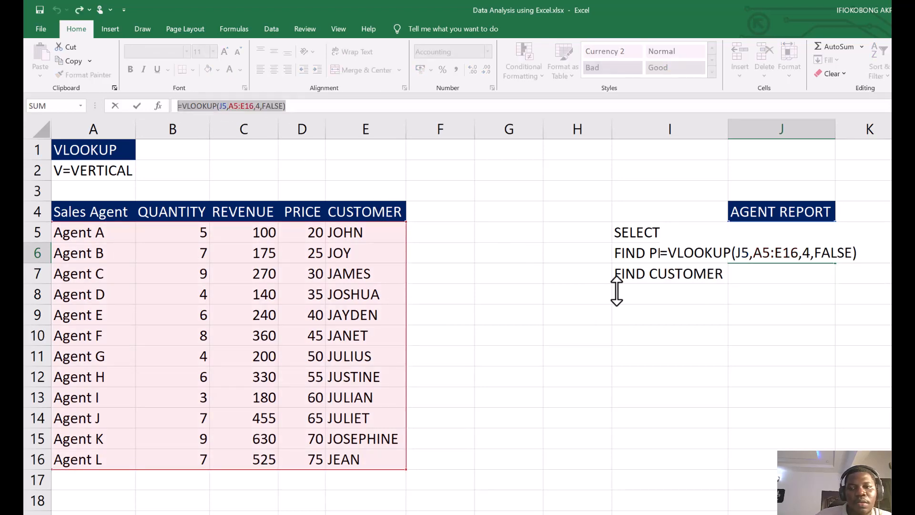
key(Escape)
click(638, 261)
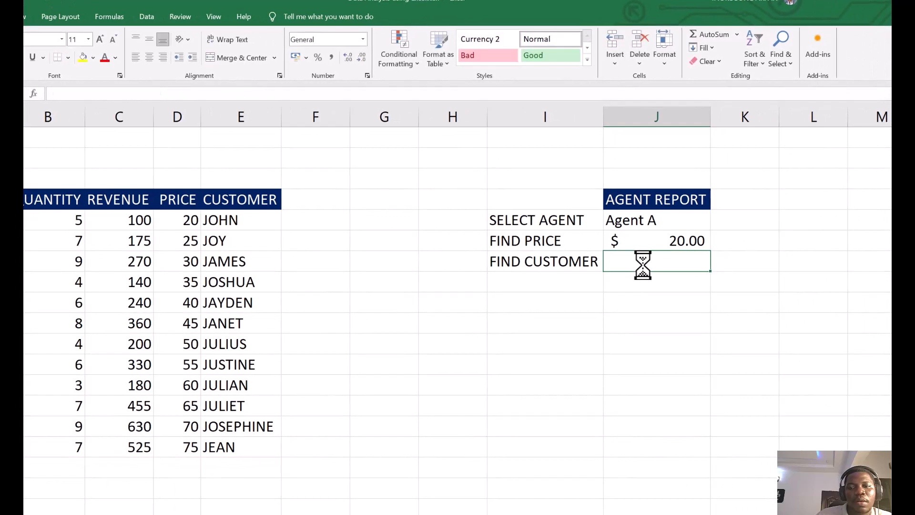
key(ctrl+v)
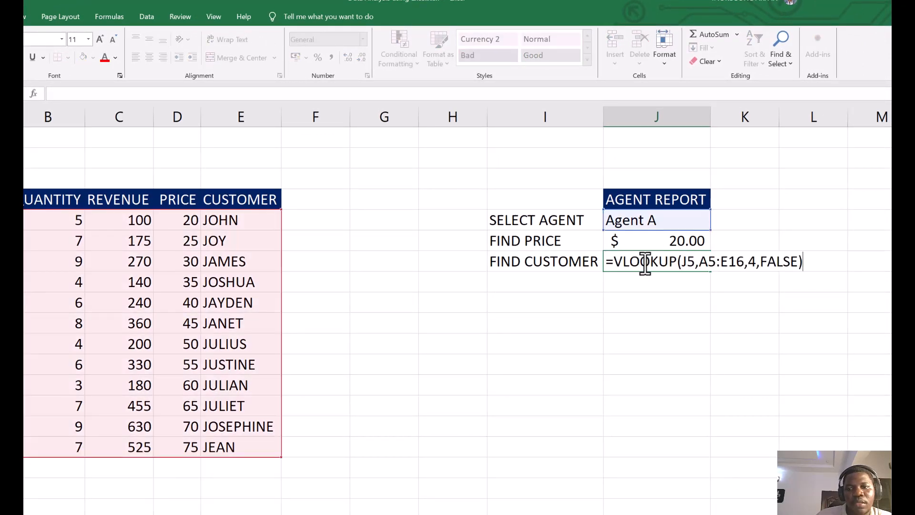
Set the column index to 5 in the J7 formula so it reads =VLOOKUP(J5,A5:E16,5,FALSE).
click(756, 263)
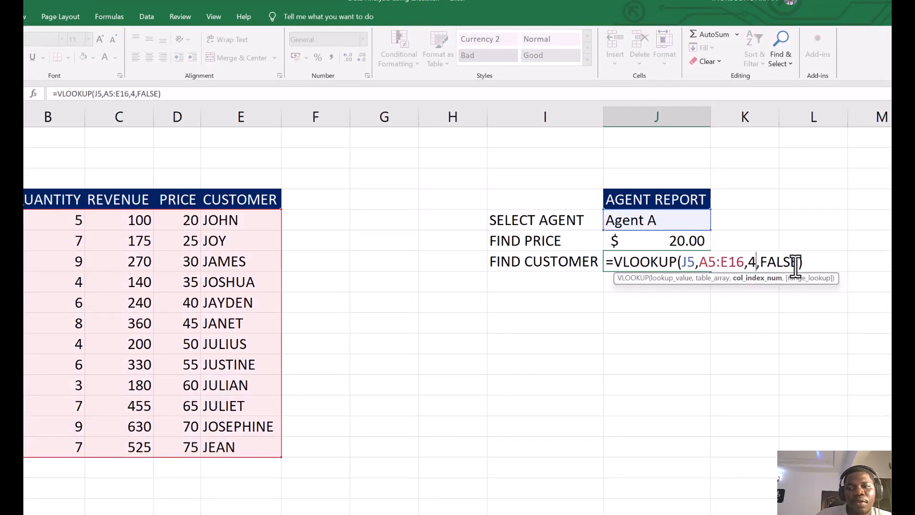
key(BackSpace)
text(5)
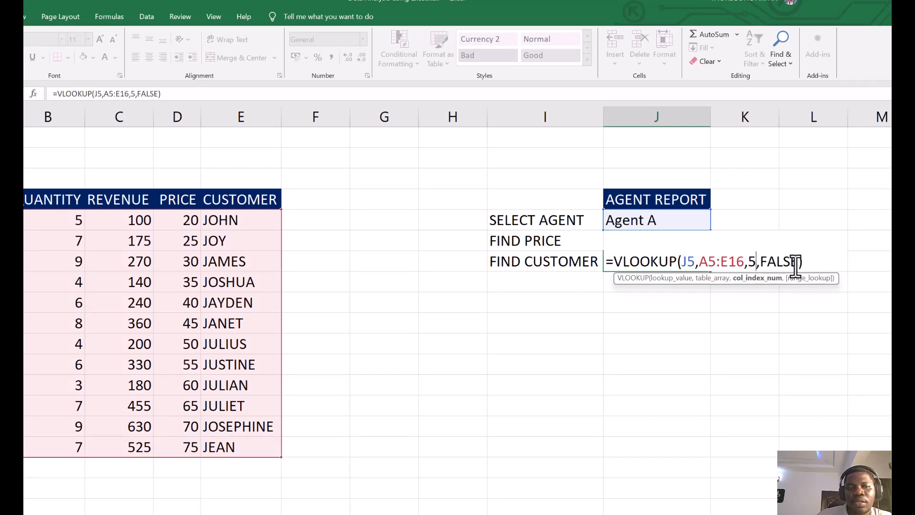
key(Return)
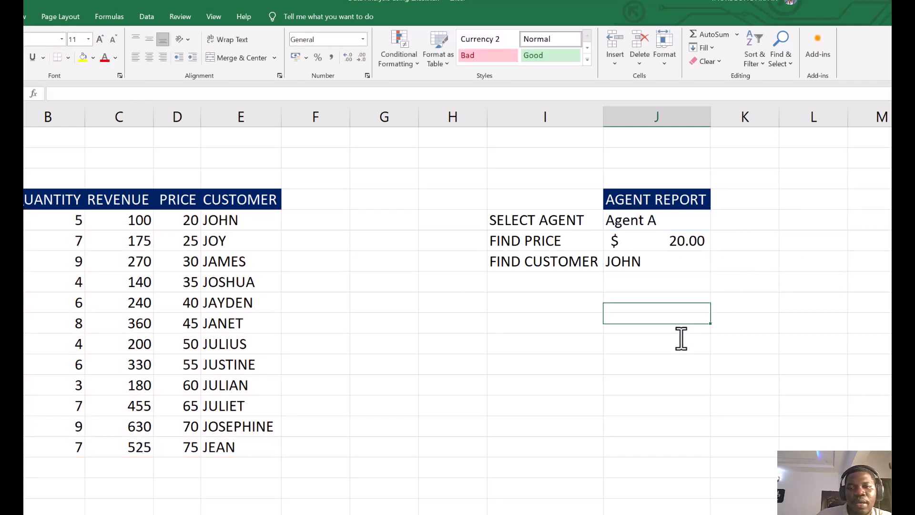
Choose Agent B in the SELECT AGENT cell J5 to test both lookups.
click(686, 221)
click(715, 224)
click(667, 255)
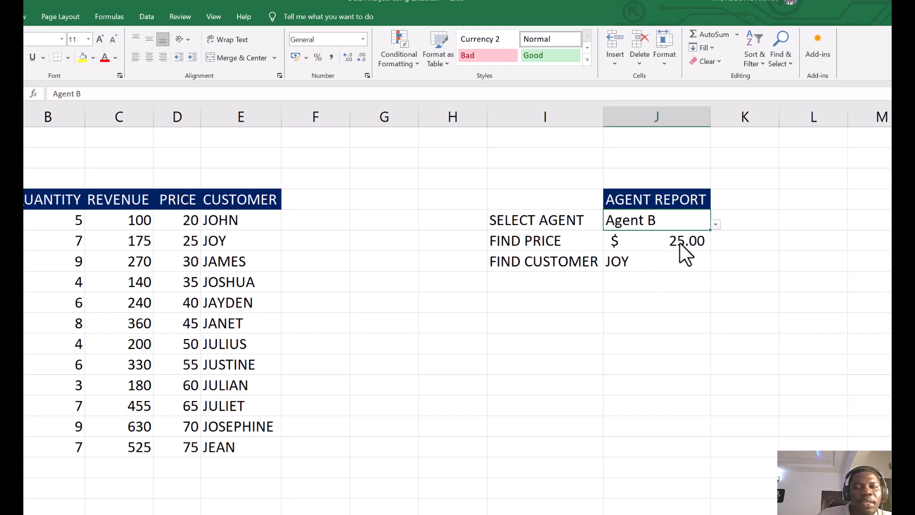
Center cells J7 and J6, and give the price in J6 the Currency format with $ English (United States) and 2 decimals.
click(661, 273)
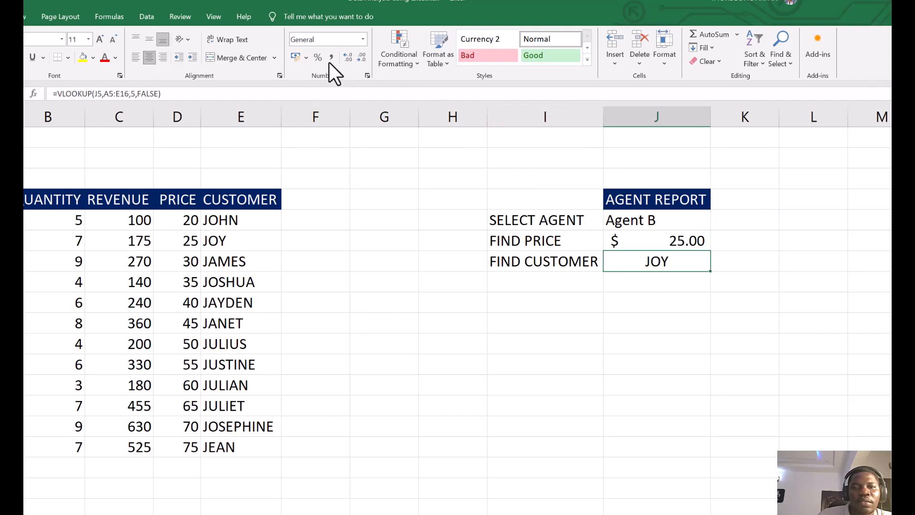
click(679, 246)
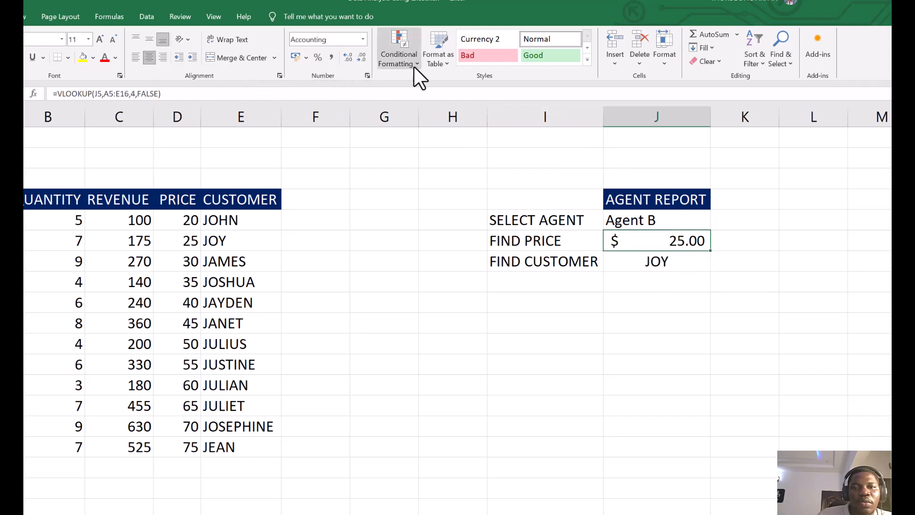
key(ctrl+1)
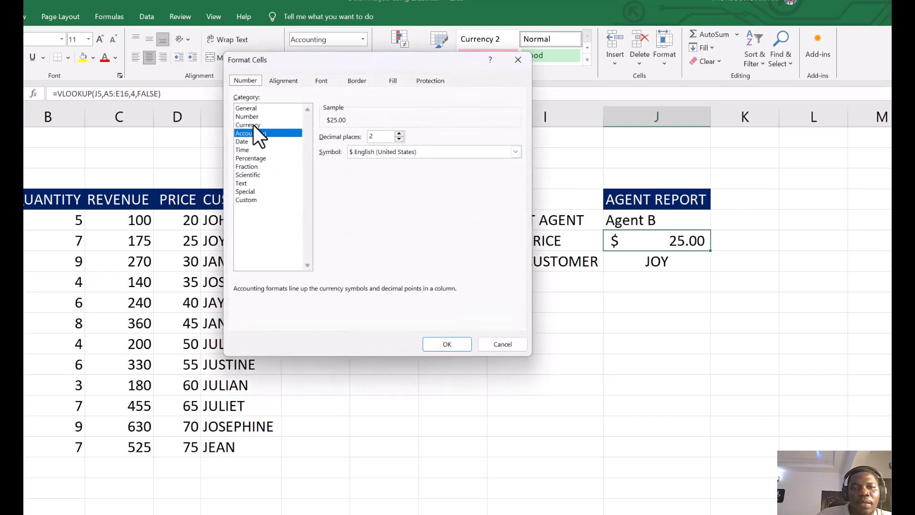
click(248, 124)
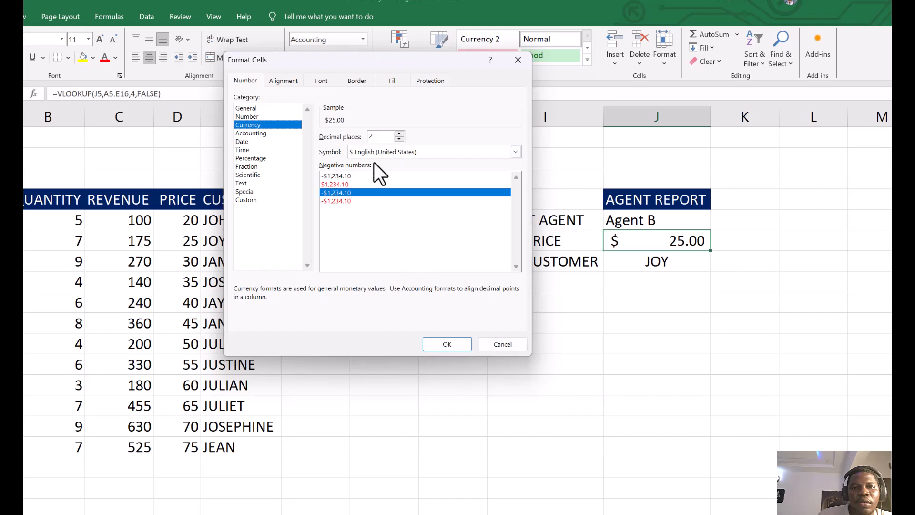
click(446, 344)
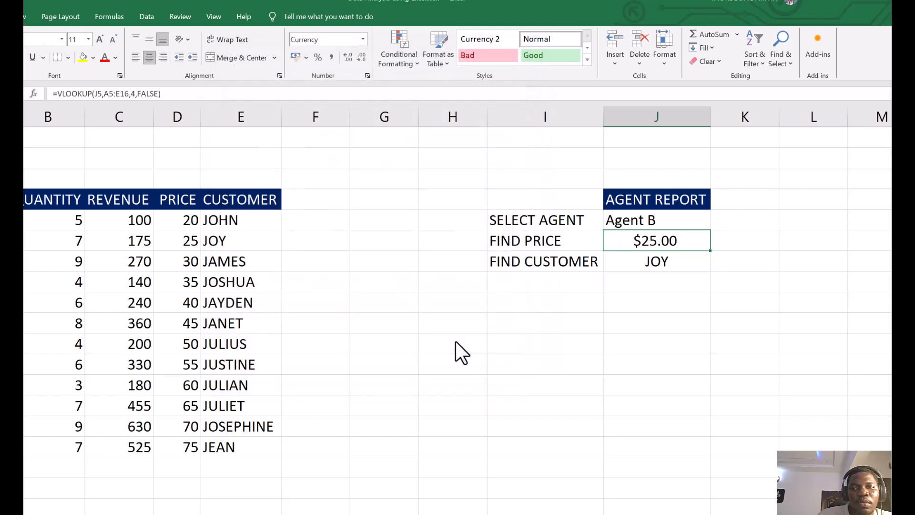
Center the agent name in the SELECT AGENT cell J5.
click(649, 222)
click(148, 57)
click(657, 301)
Test the agent report by choosing Agent F and finally Agent K in the SELECT AGENT cell J5.
click(717, 224)
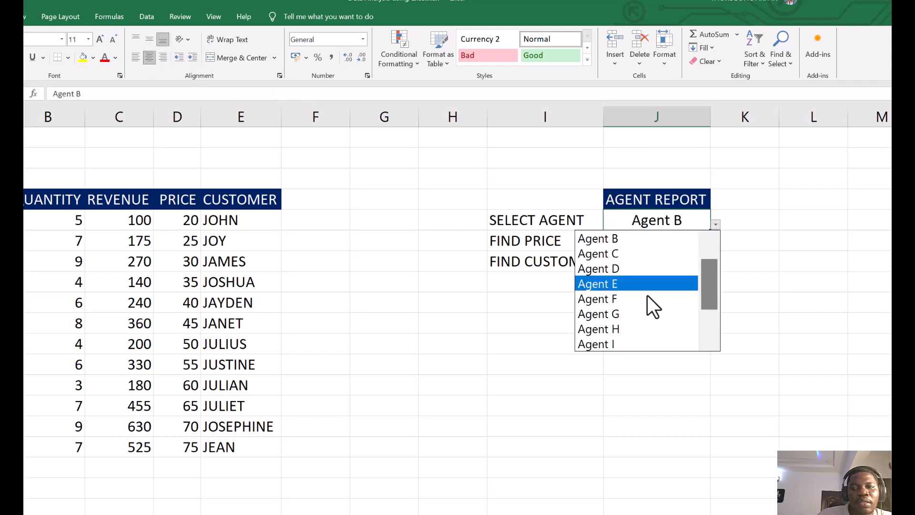
click(616, 299)
click(720, 225)
click(706, 226)
click(715, 225)
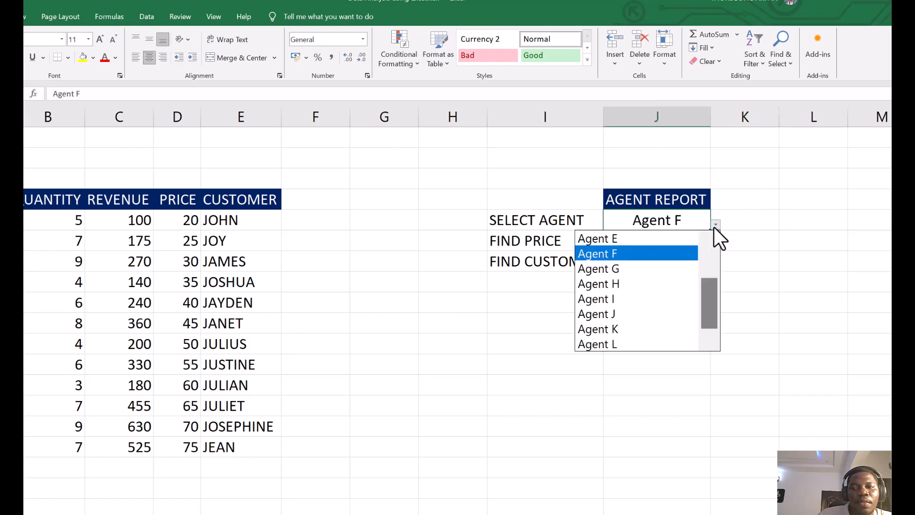
click(635, 329)
click(664, 282)
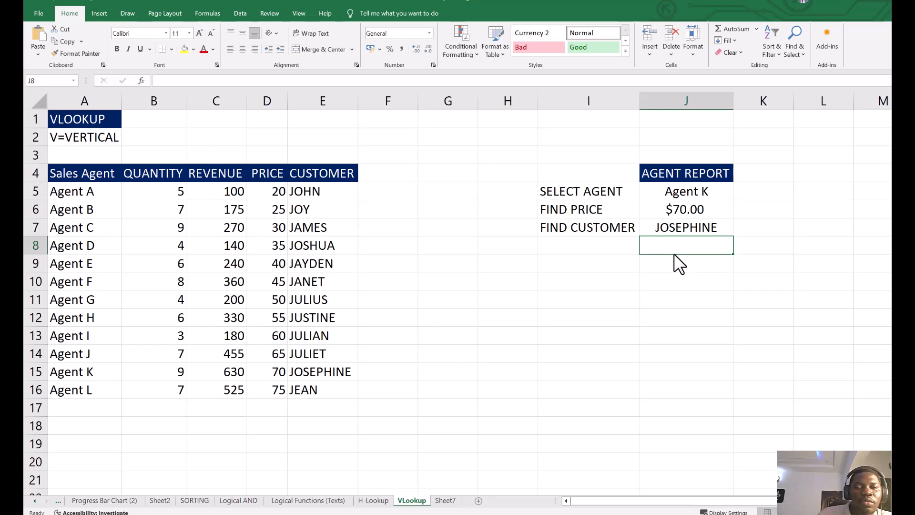
click(696, 196)
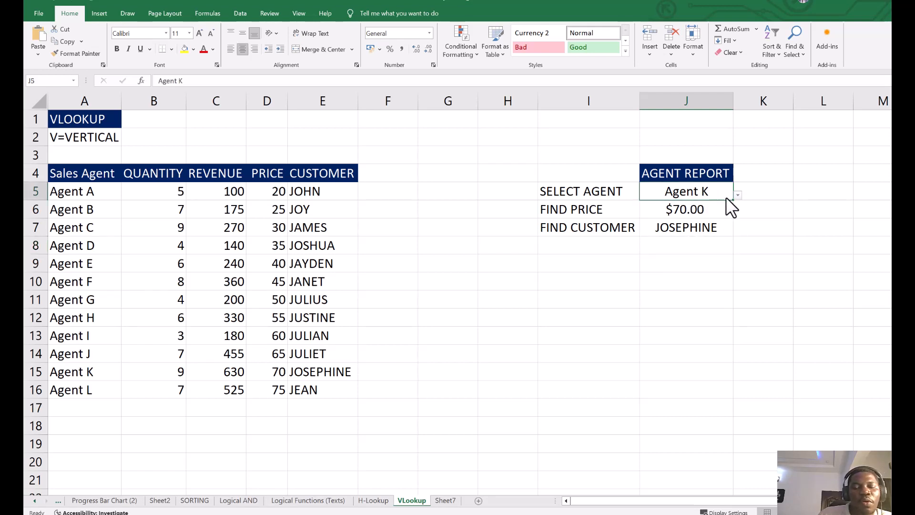